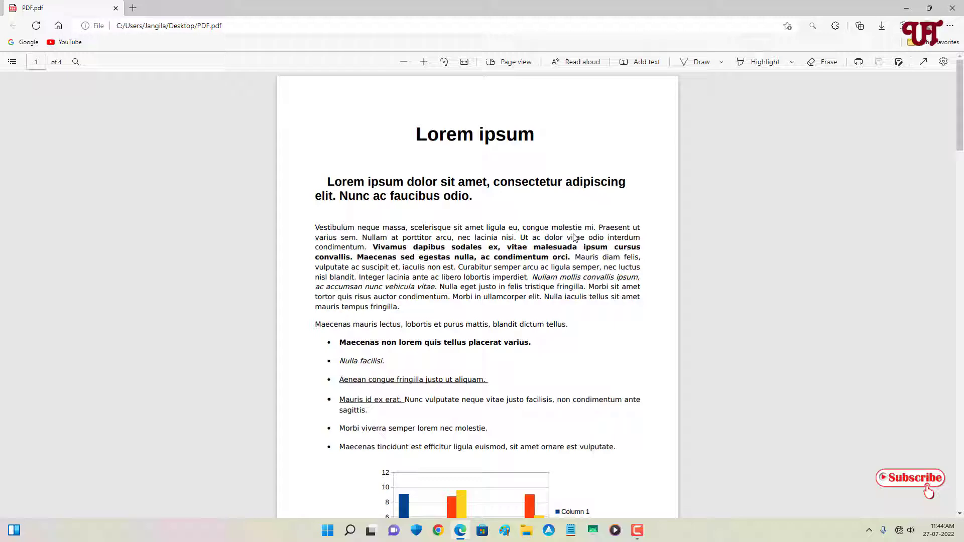
scroll(576, 238, "down", 2)
scroll(575, 238, "down", 1)
scroll(576, 238, "up", 3)
Close the PDF in Edge and change its Properties 'Opens with' app to Adobe Acrobat DC
left_click(906, 8)
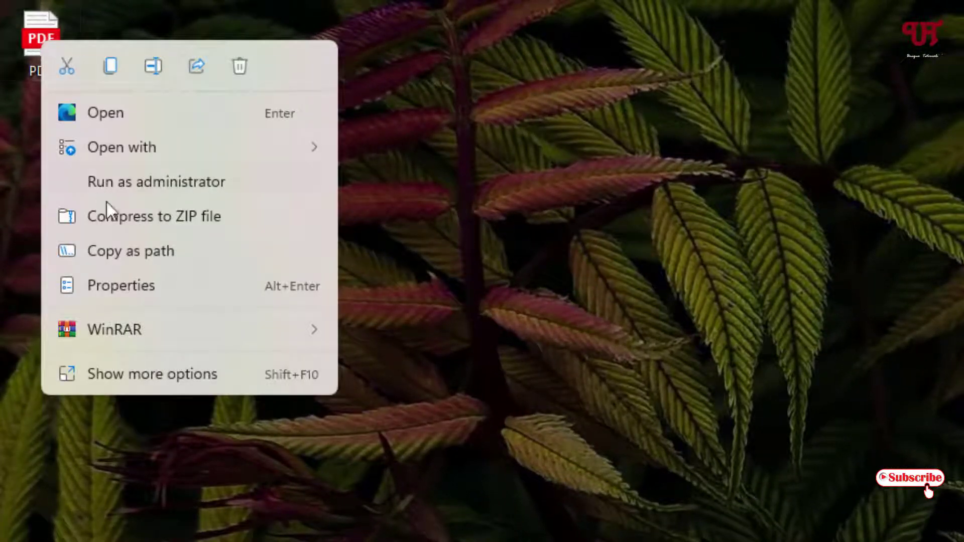
left_click(127, 290)
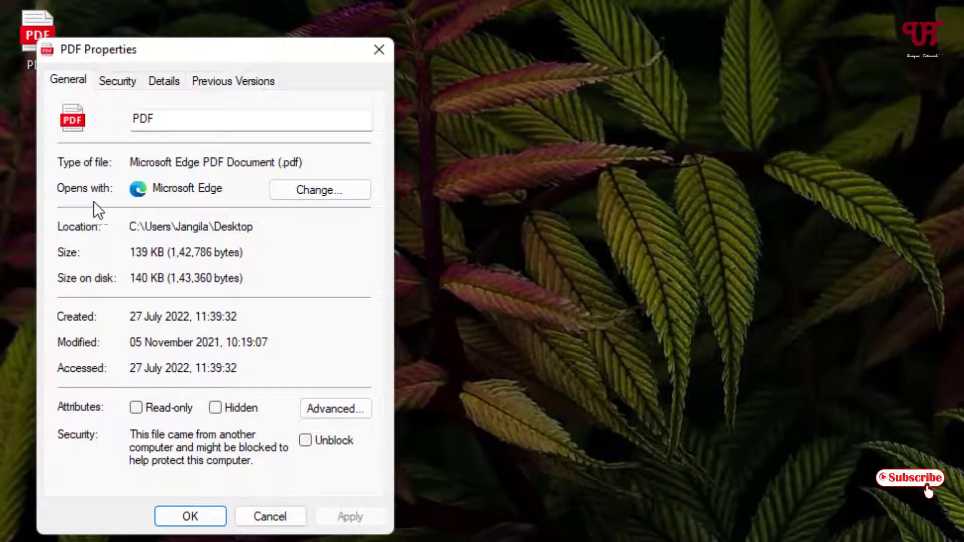
left_click_drag(234, 189, 151, 187)
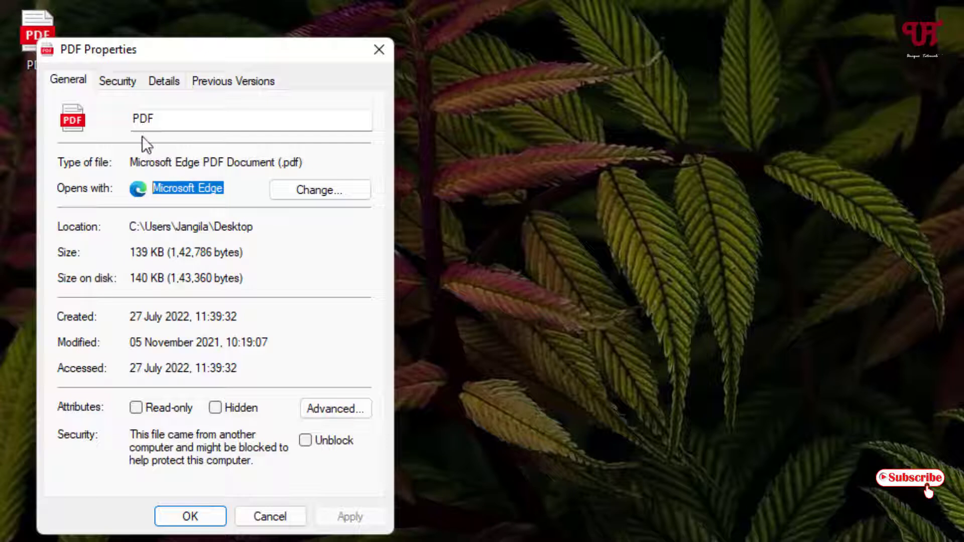
left_click(319, 190)
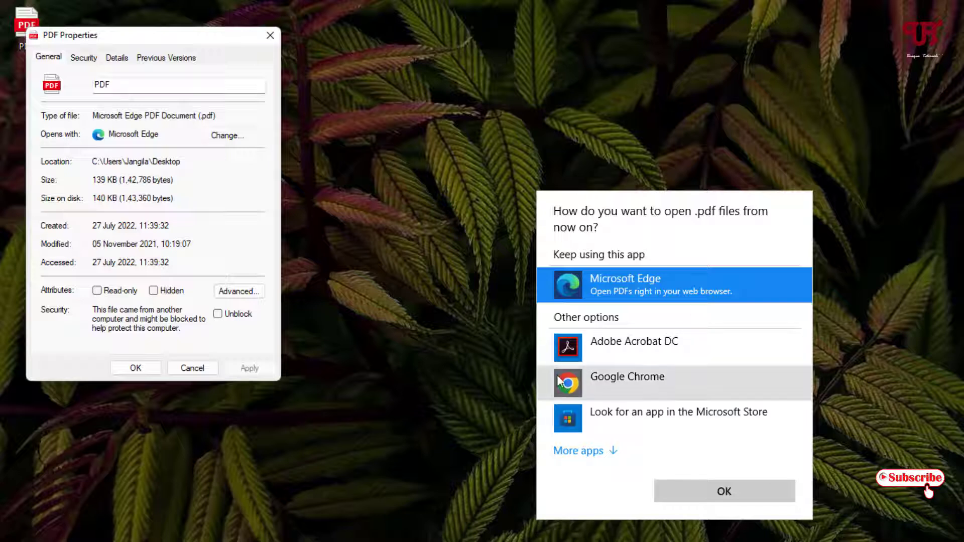
left_click(674, 349)
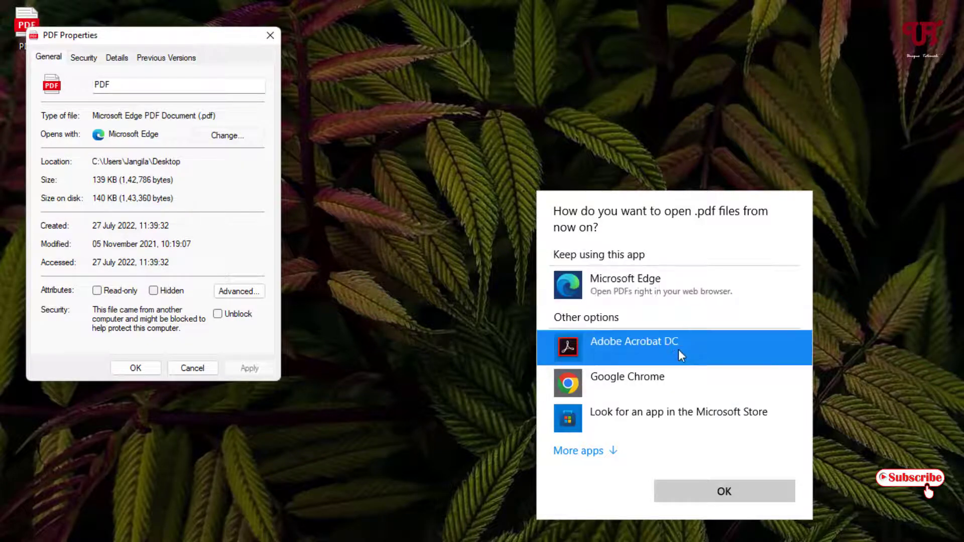
left_click(724, 492)
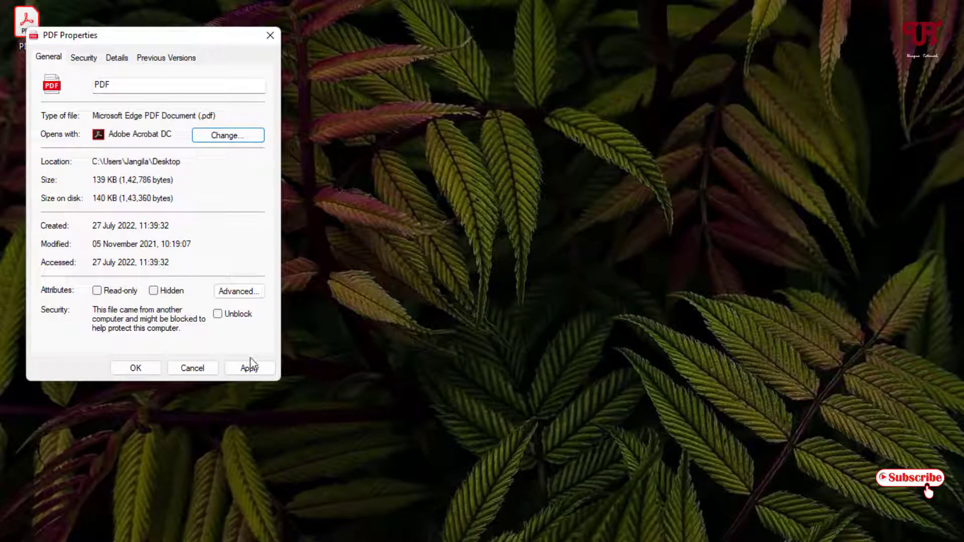
Apply the Adobe Acrobat DC opener, view the PDF in Acrobat, then close Acrobat
left_click(249, 369)
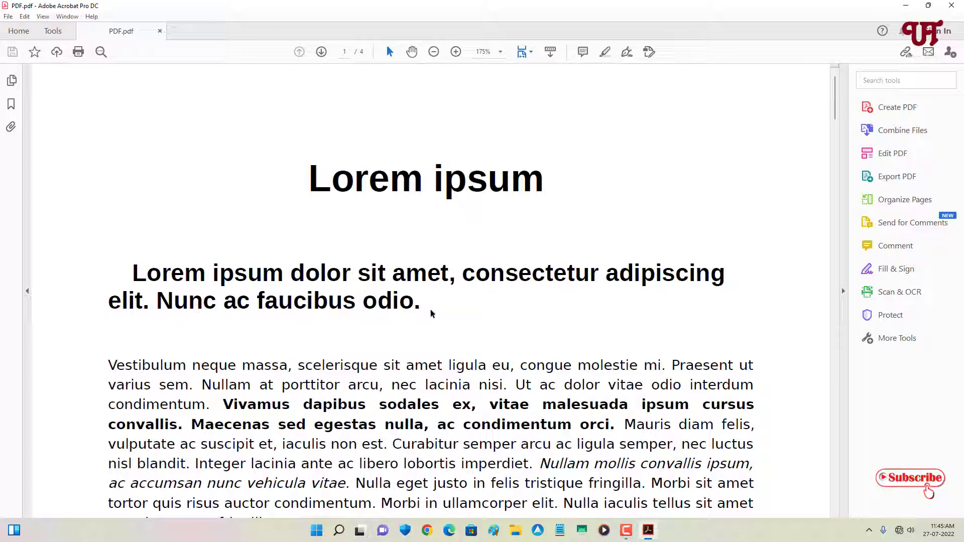
scroll(432, 310, "down", 2)
scroll(432, 311, "down", 2)
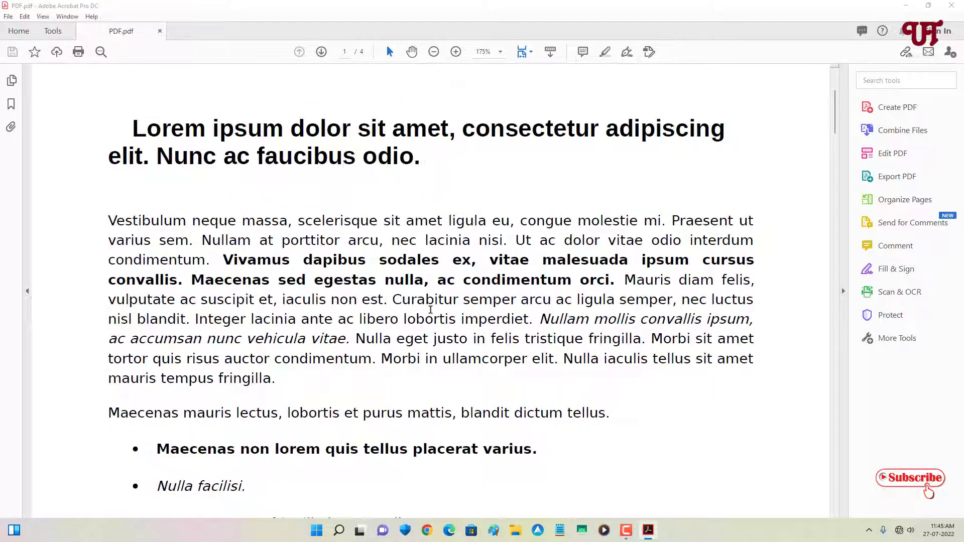
scroll(431, 310, "up", 2)
scroll(431, 310, "up", 2)
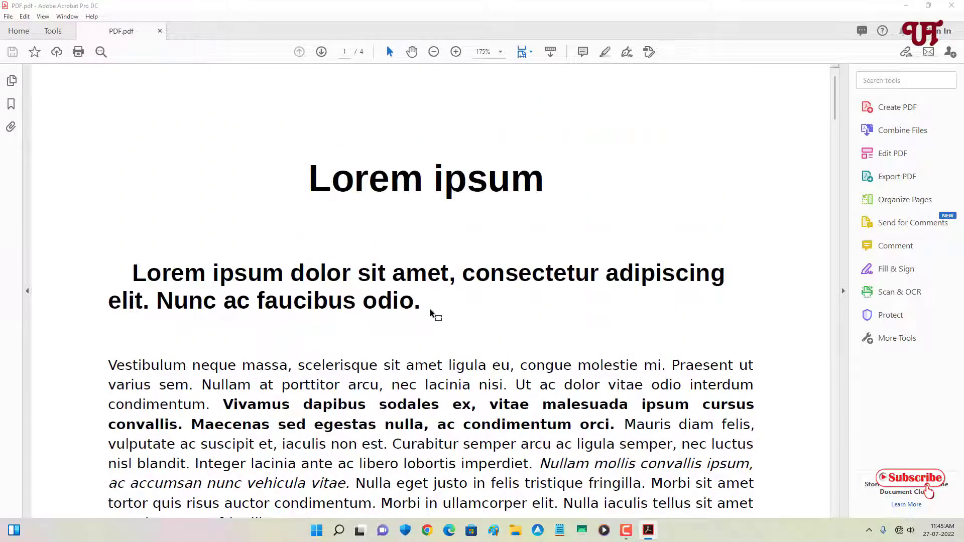
left_click(951, 6)
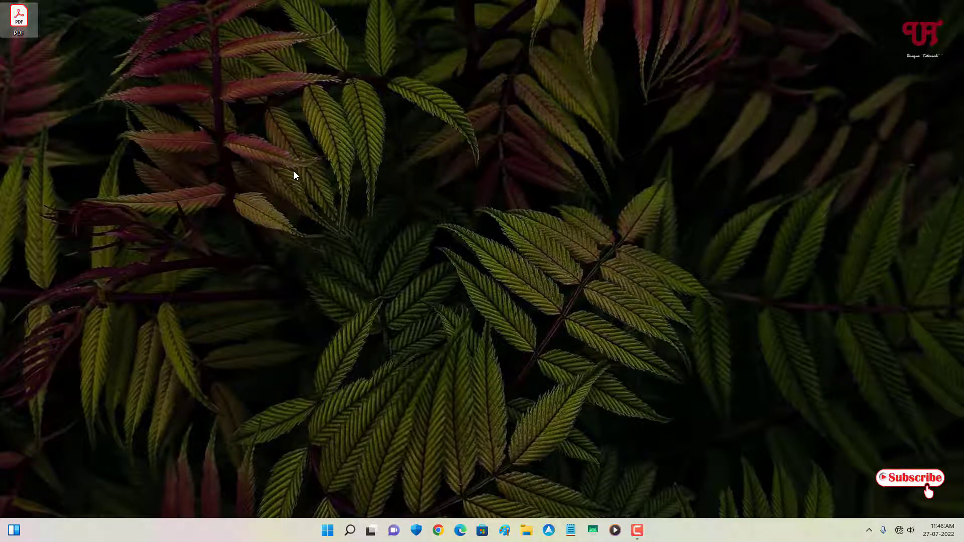
Deselect the desktop PDF, then open Windows Settings from Start at the Apps section
left_click(149, 250)
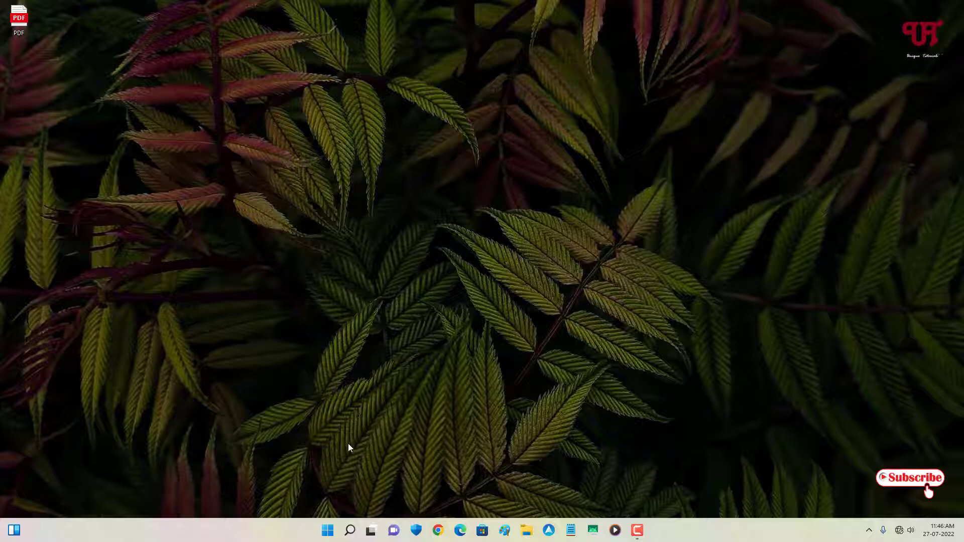
left_click(328, 530)
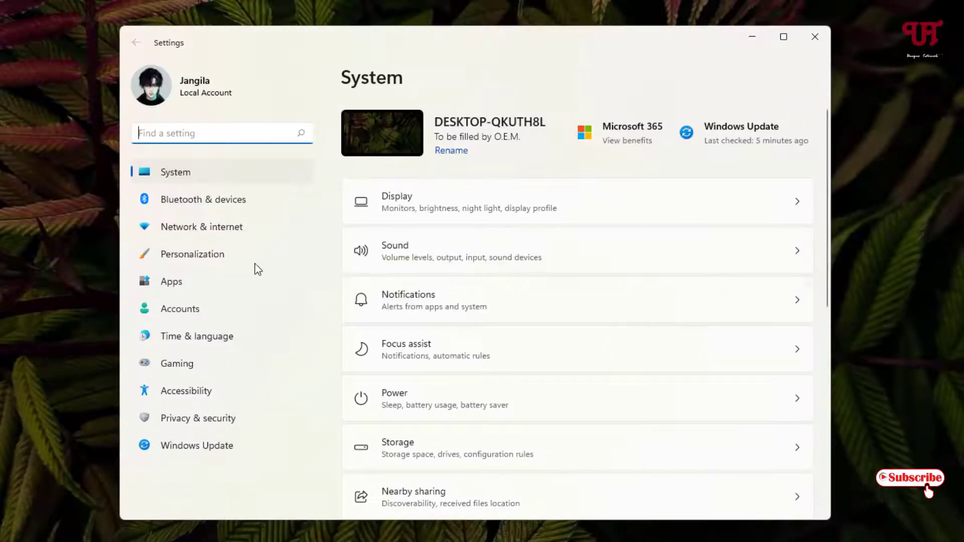
left_click(170, 282)
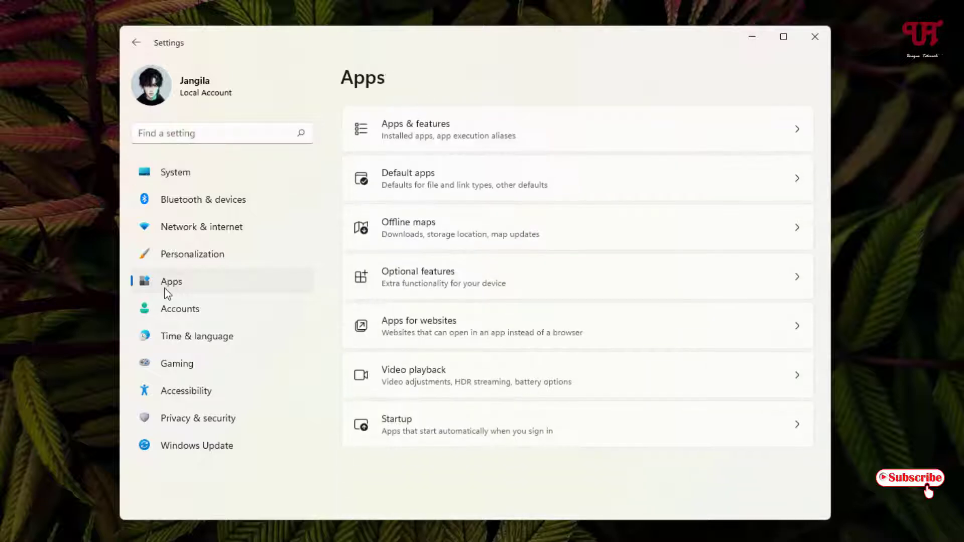
Open Default apps and list Microsoft Edge's file types down to the .pdf row
left_click(399, 186)
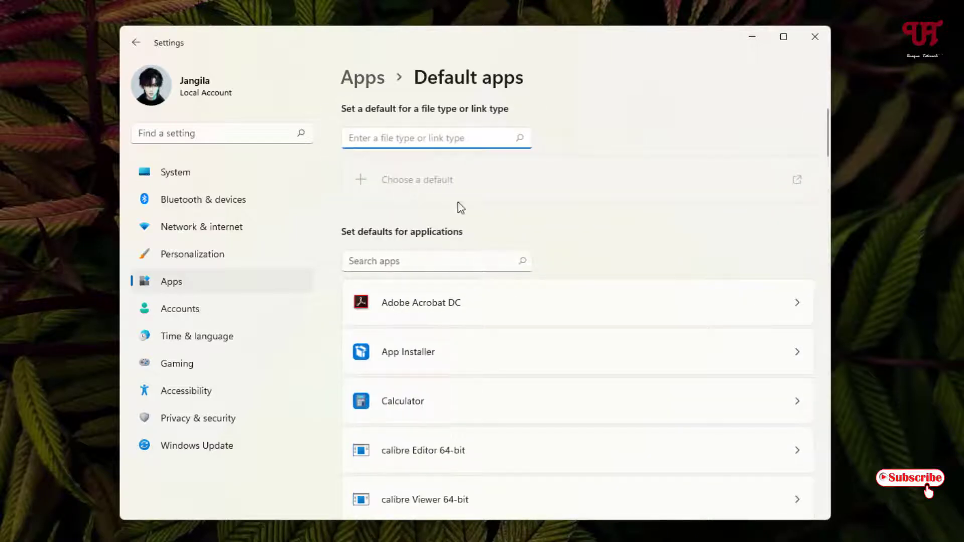
scroll(494, 204, "down", 4)
scroll(495, 204, "down", 2)
scroll(495, 205, "down", 2)
scroll(495, 204, "down", 2)
scroll(494, 205, "down", 1)
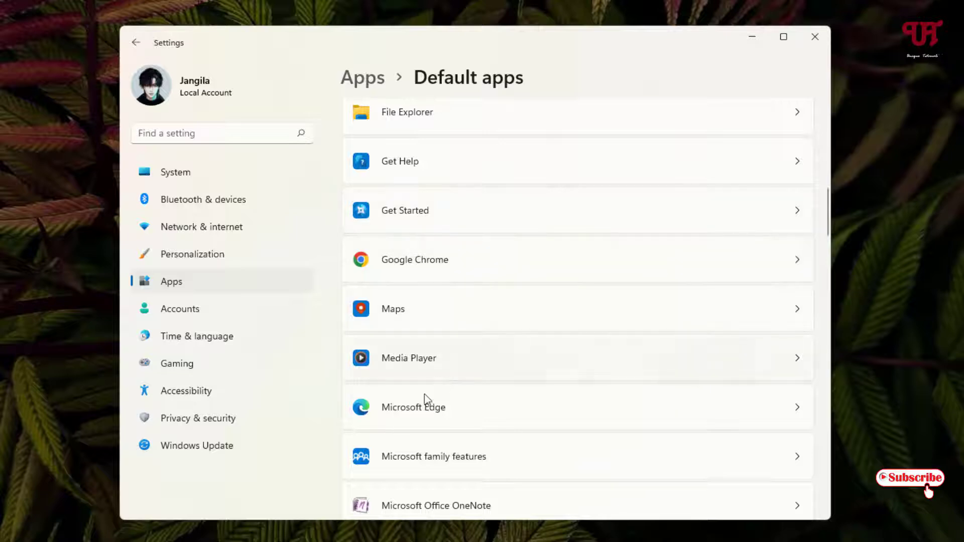
left_click(399, 422)
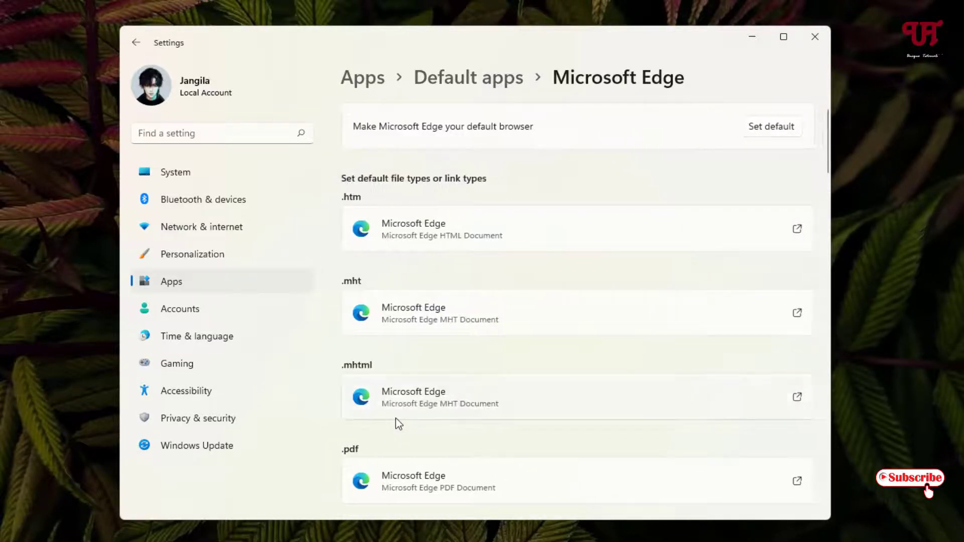
scroll(396, 419, "down", 2)
scroll(396, 418, "down", 1)
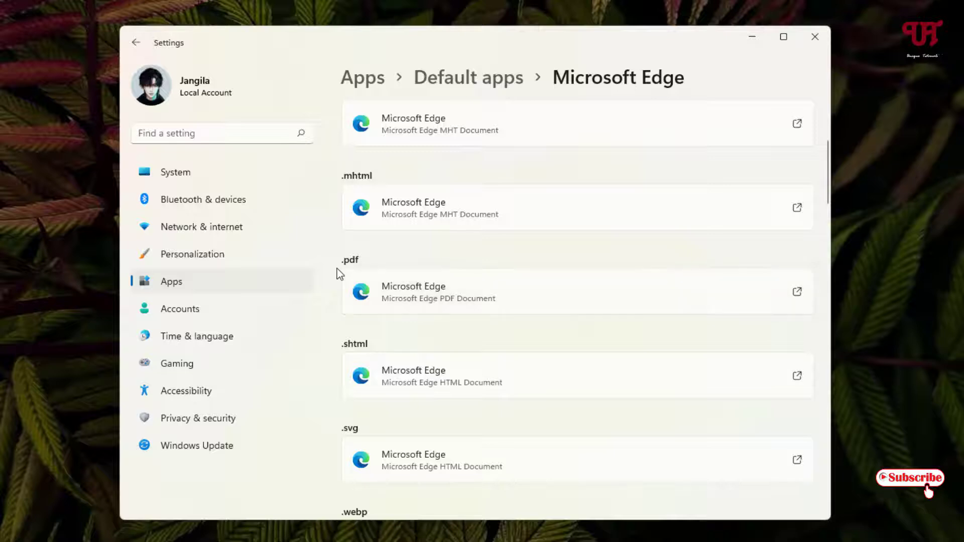
Reassign the .pdf file type from Microsoft Edge to Adobe Acrobat DC
left_click(423, 300)
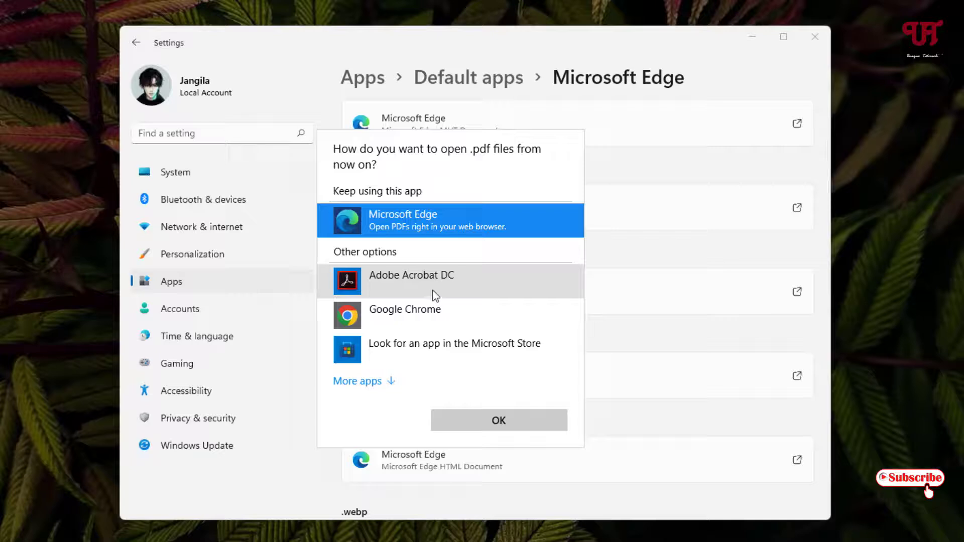
left_click(414, 289)
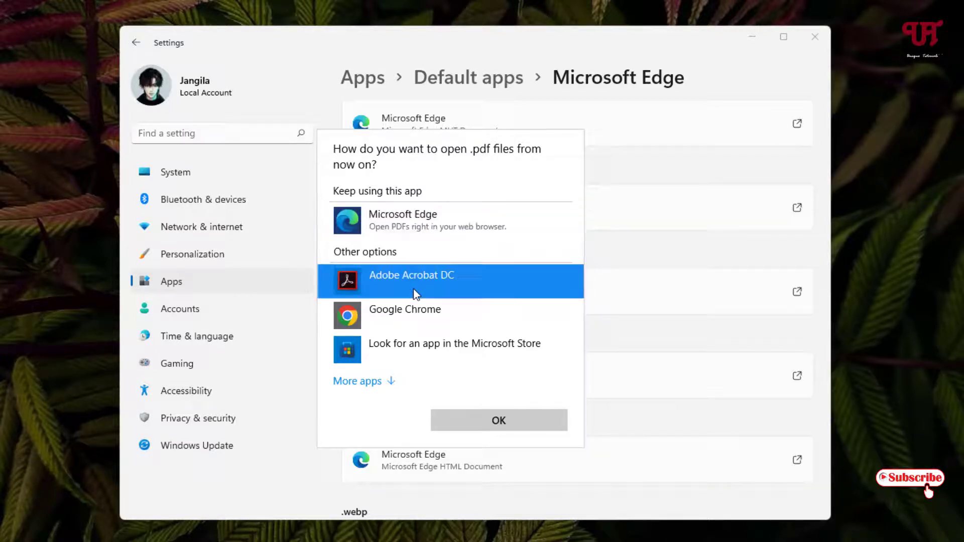
left_click(496, 424)
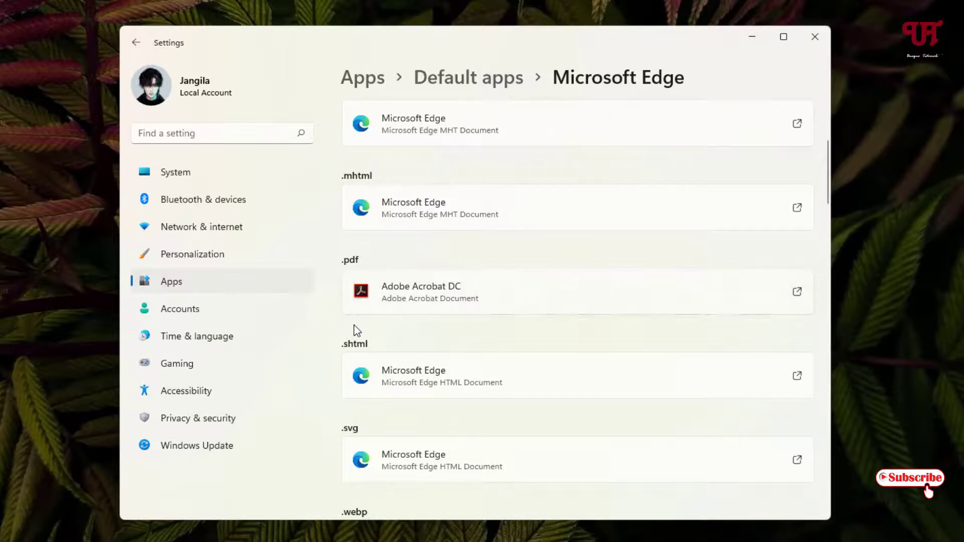
Close the Windows Settings window to return to the desktop
left_click(815, 37)
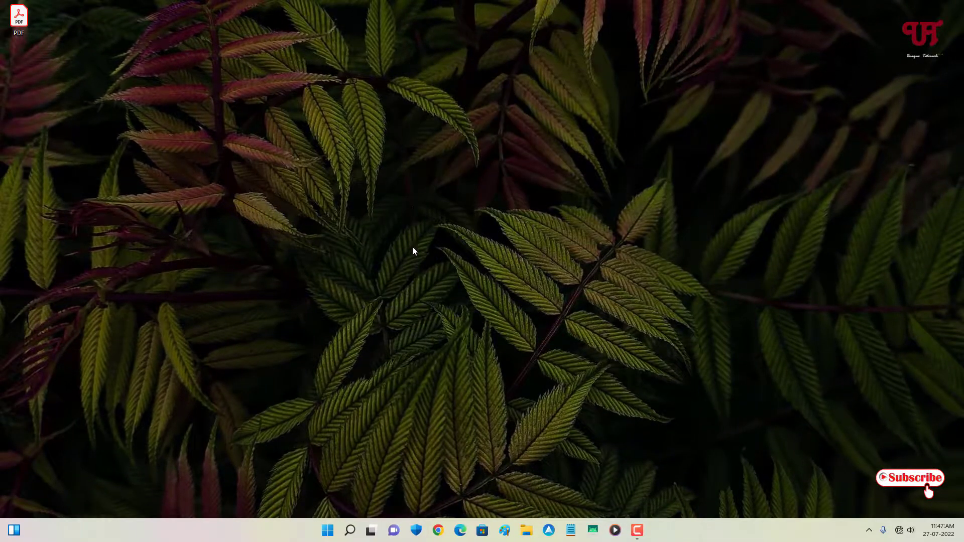